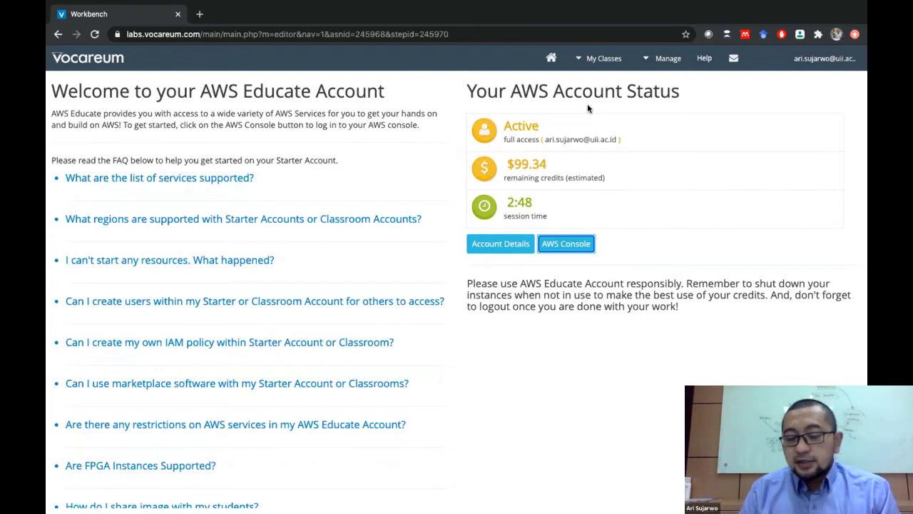
Step: Open the AWS Management Console from the AWS Educate account page and go to the EC2 service
{"action": "left_click", "coordinate": [570, 245]}
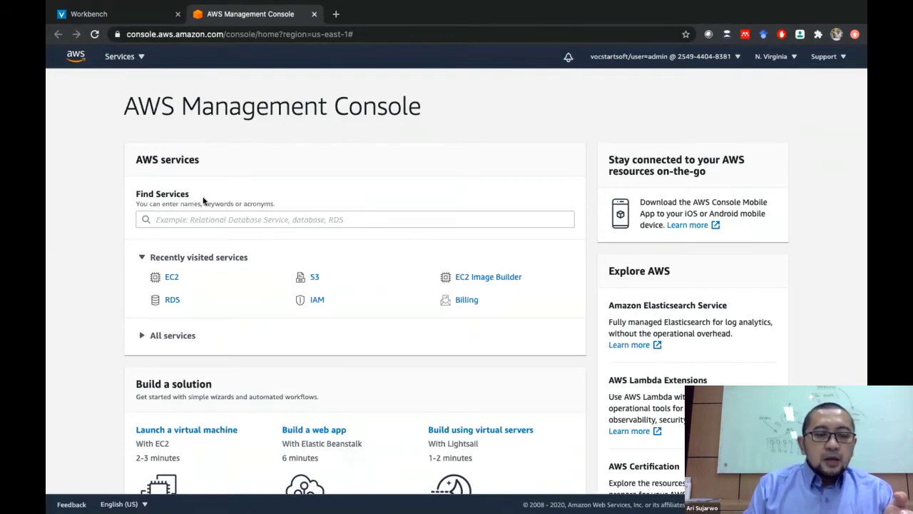
{"action": "left_click", "coordinate": [141, 61]}
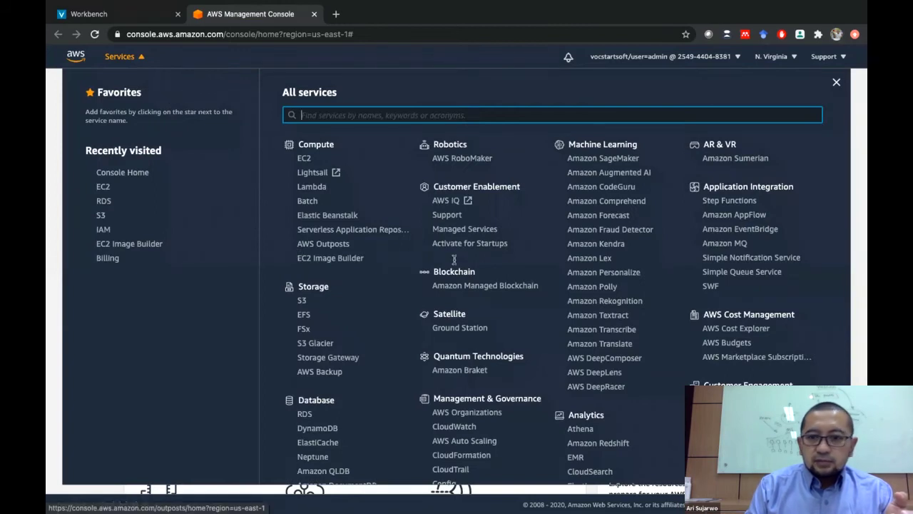
{"action": "scroll", "coordinate": [456, 271], "scroll_direction": "down", "scroll_amount": 5}
{"action": "scroll", "coordinate": [458, 274], "scroll_direction": "down", "scroll_amount": 4}
{"action": "scroll", "coordinate": [458, 275], "scroll_direction": "up", "scroll_amount": 6}
{"action": "scroll", "coordinate": [457, 275], "scroll_direction": "up", "scroll_amount": 3}
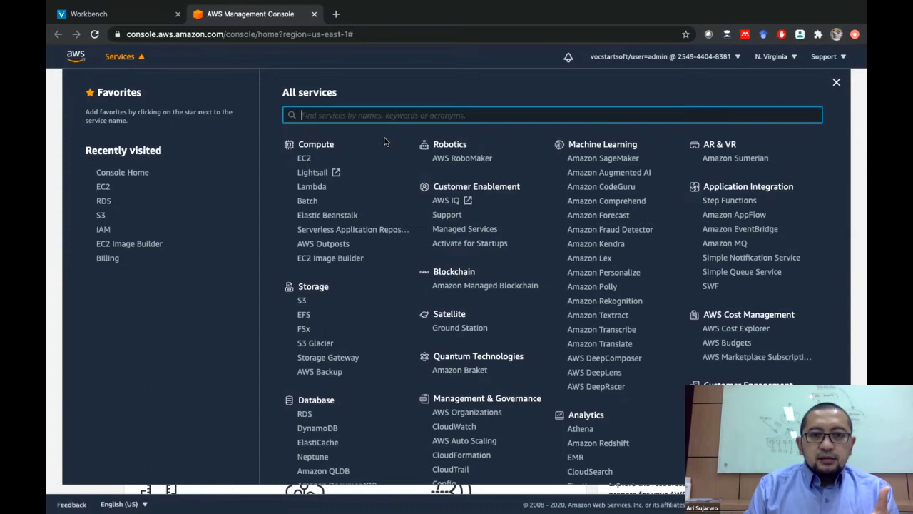
{"action": "left_click", "coordinate": [304, 158]}
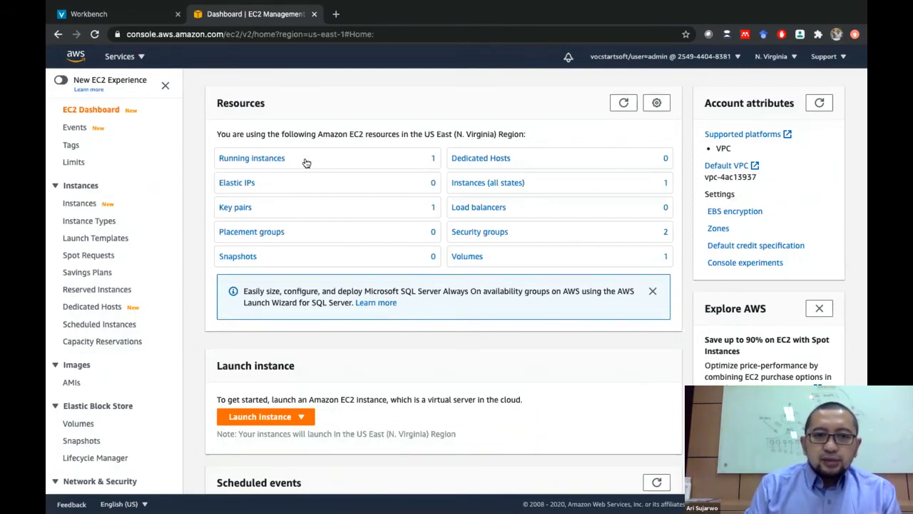
Step: Open the running t2.micro instance from the list of running instances and review its summary and details
{"action": "left_click", "coordinate": [257, 164]}
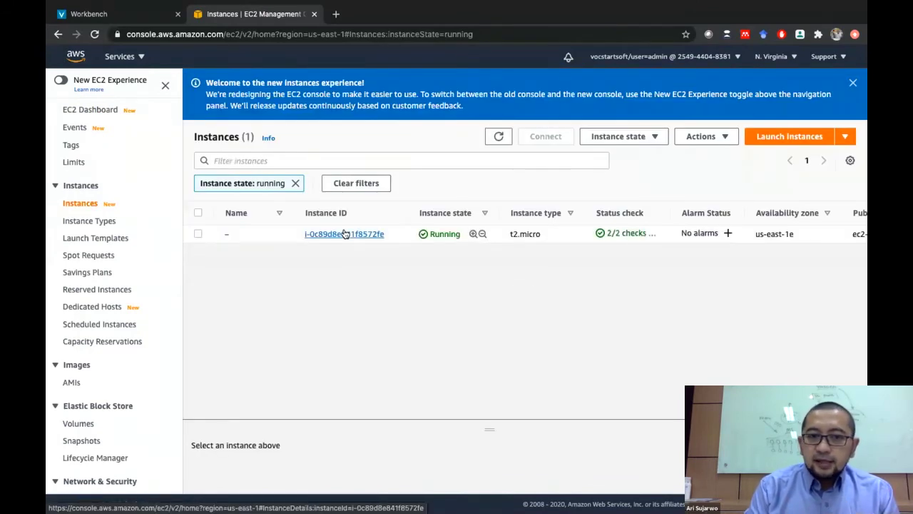
{"action": "left_click", "coordinate": [345, 234]}
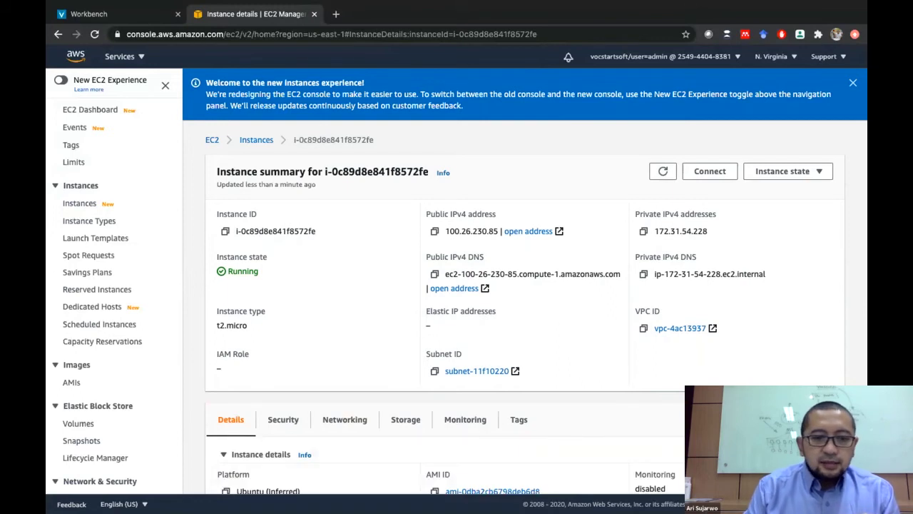
{"action": "scroll", "coordinate": [525, 281], "scroll_direction": "down", "scroll_amount": 1}
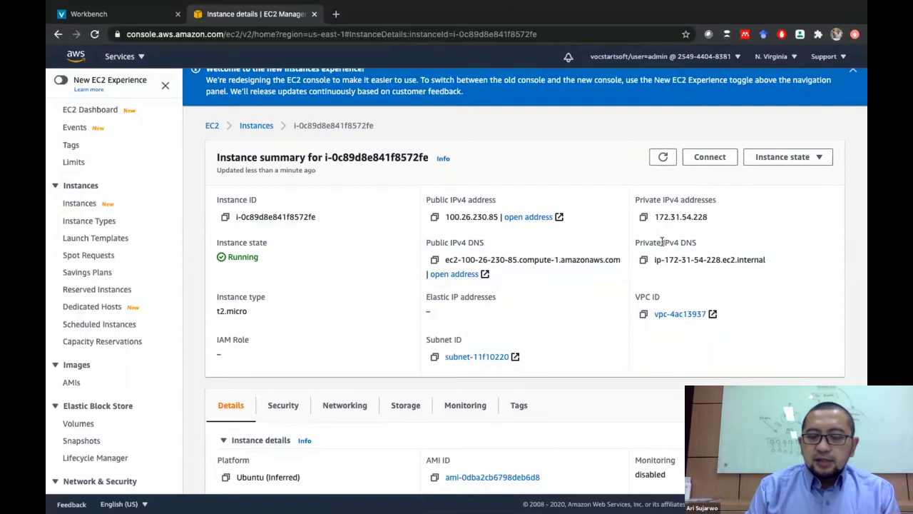
{"action": "scroll", "coordinate": [787, 351], "scroll_direction": "down", "scroll_amount": 4}
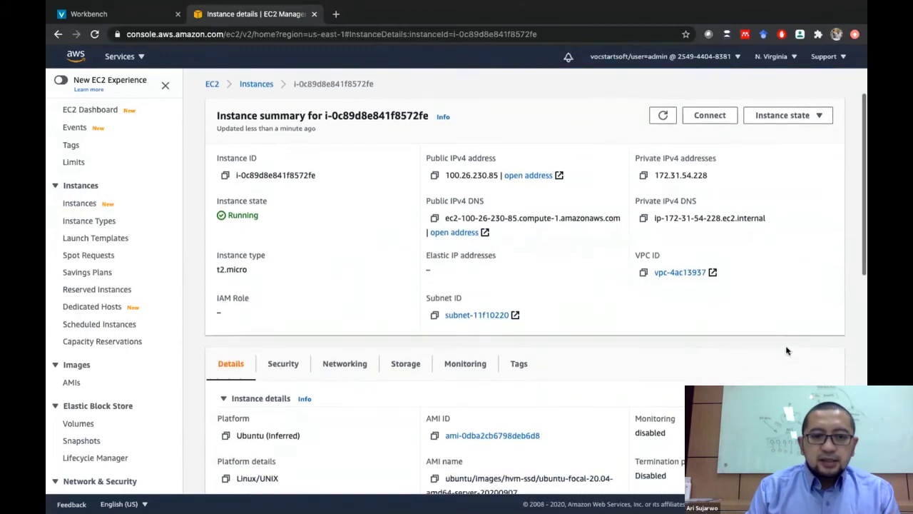
{"action": "scroll", "coordinate": [788, 351], "scroll_direction": "down", "scroll_amount": 2}
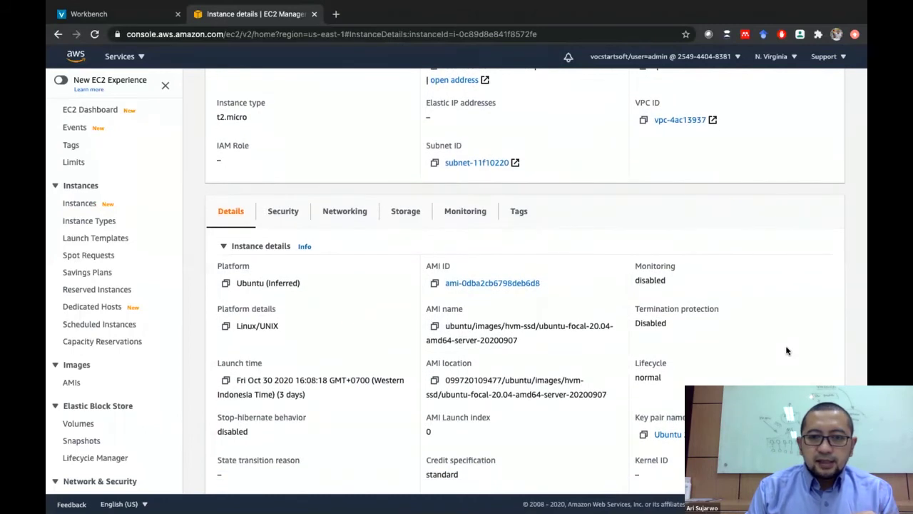
{"action": "scroll", "coordinate": [787, 351], "scroll_direction": "down", "scroll_amount": 1}
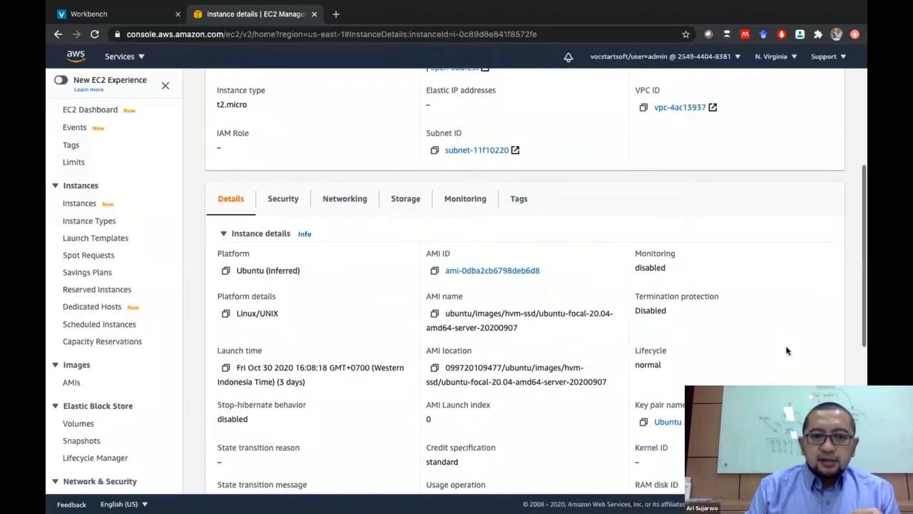
{"action": "scroll", "coordinate": [788, 350], "scroll_direction": "down", "scroll_amount": 2}
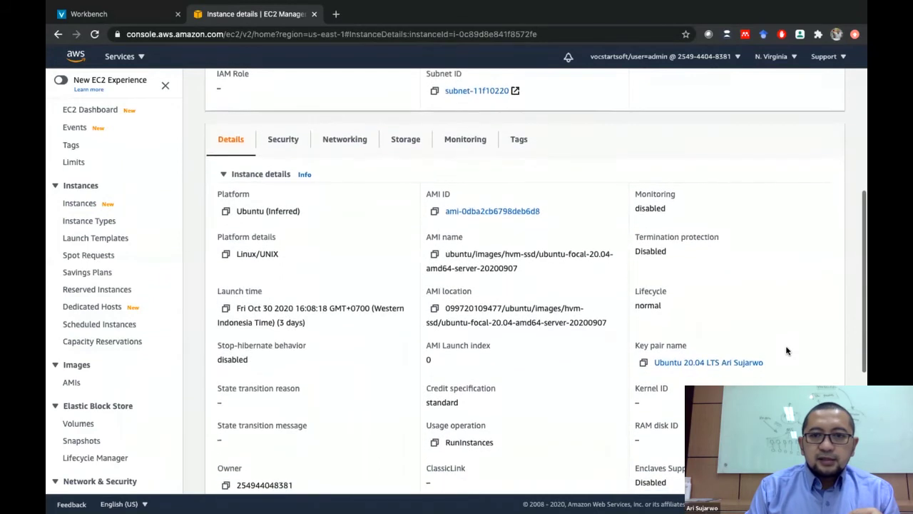
{"action": "scroll", "coordinate": [787, 350], "scroll_direction": "down", "scroll_amount": 1}
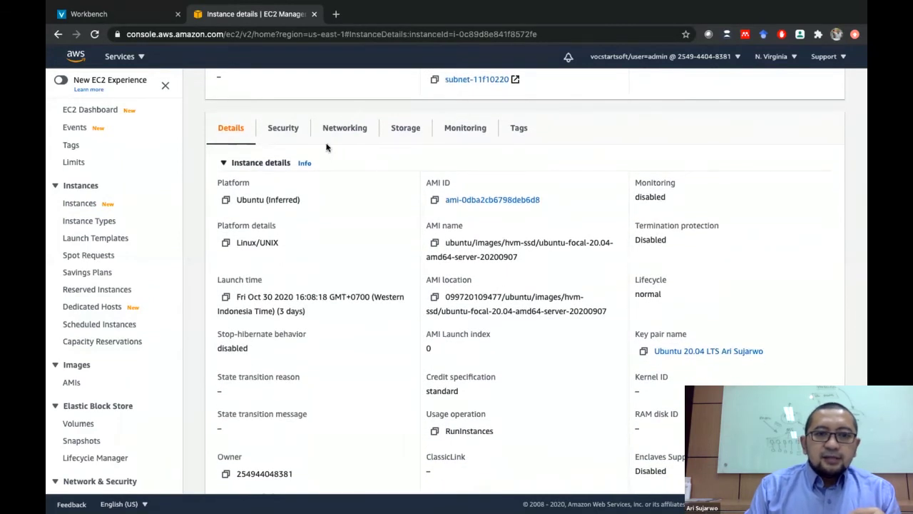
Step: Open the instance's launch-wizard-1 security group and start editing its inbound rules
{"action": "left_click", "coordinate": [279, 129]}
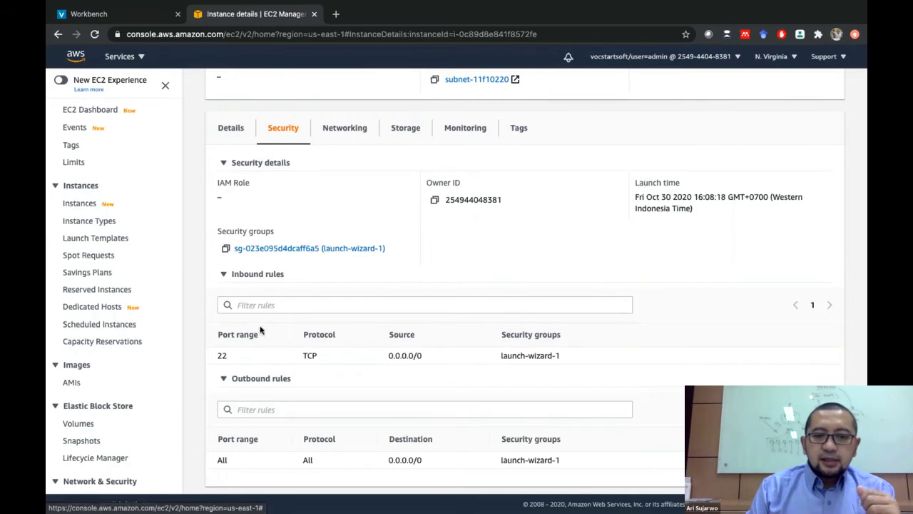
{"action": "left_click", "coordinate": [269, 250]}
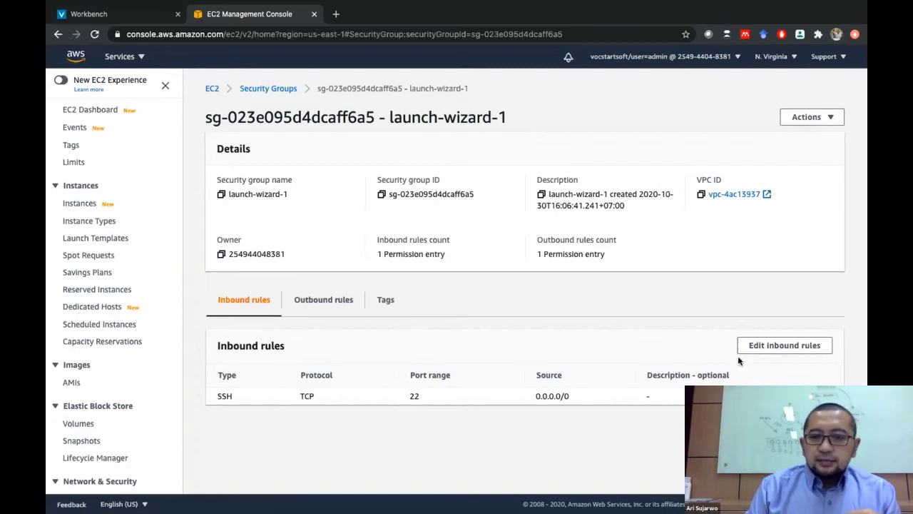
{"action": "left_click", "coordinate": [789, 350]}
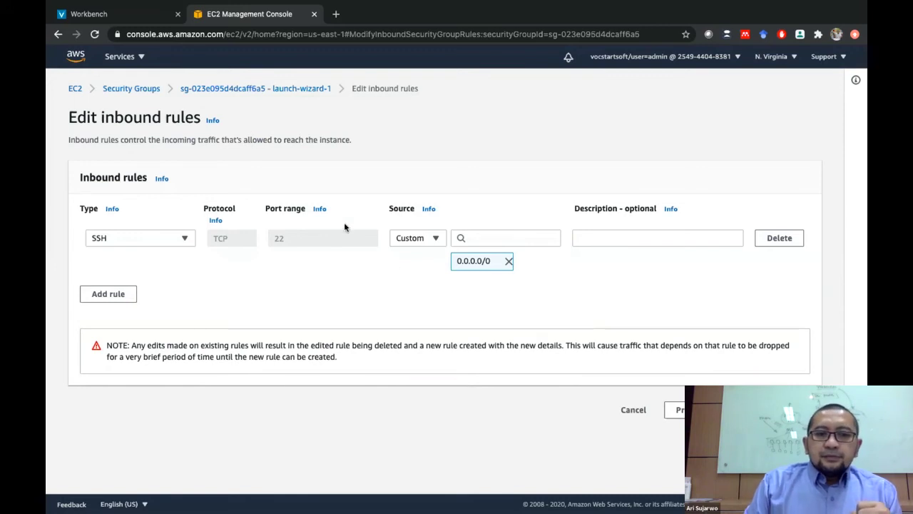
Step: Add a new inbound rule and set its type to HTTP
{"action": "left_click", "coordinate": [117, 293]}
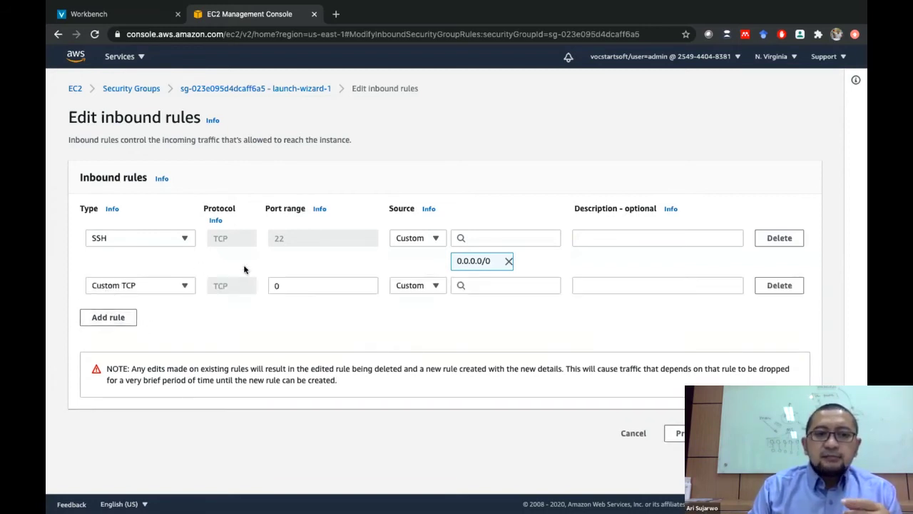
{"action": "left_click", "coordinate": [186, 287]}
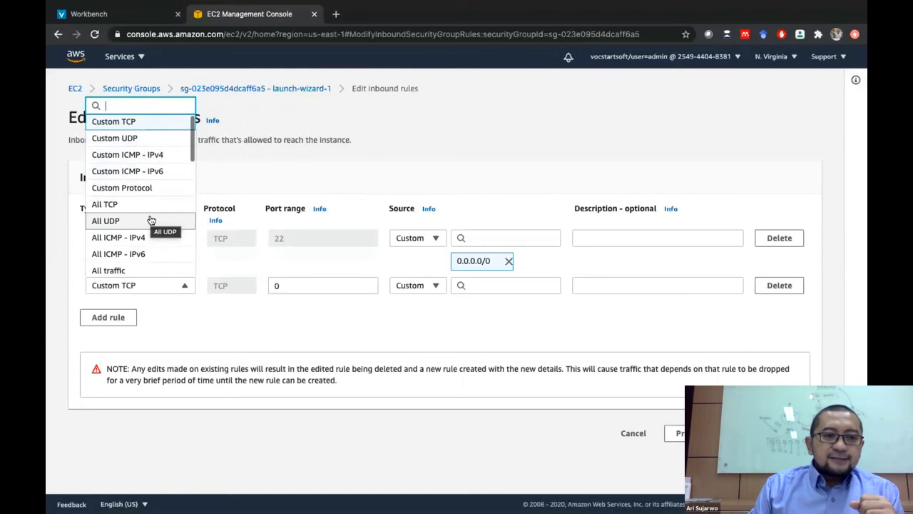
{"action": "scroll", "coordinate": [151, 220], "scroll_direction": "down", "scroll_amount": 1}
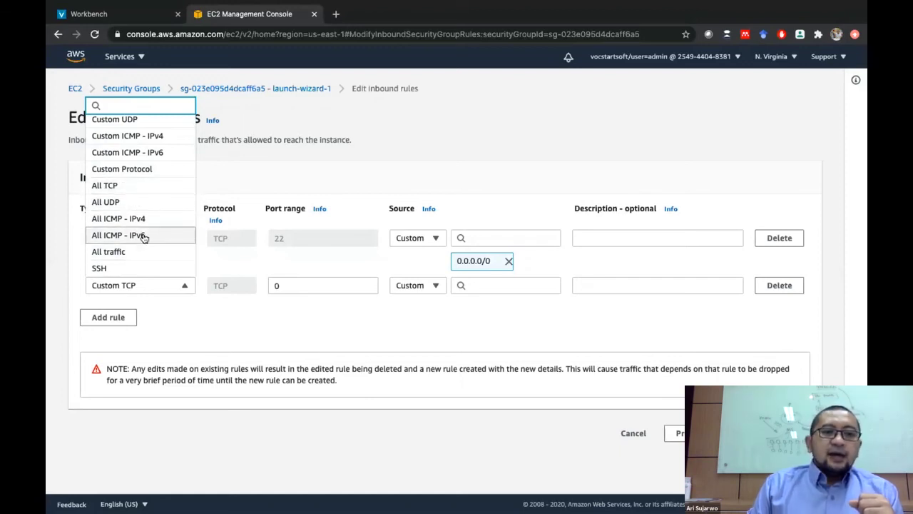
{"action": "scroll", "coordinate": [142, 237], "scroll_direction": "down", "scroll_amount": 1}
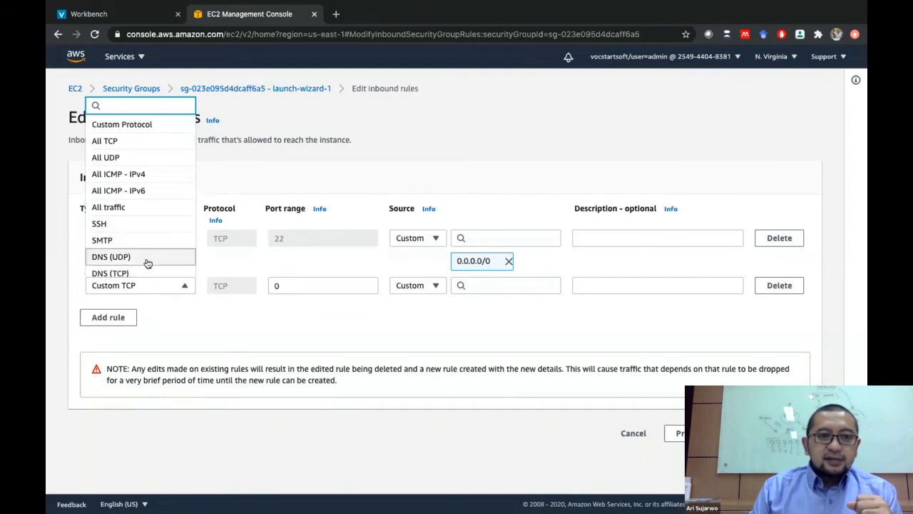
{"action": "scroll", "coordinate": [147, 261], "scroll_direction": "down", "scroll_amount": 1}
{"action": "scroll", "coordinate": [144, 259], "scroll_direction": "down", "scroll_amount": 2}
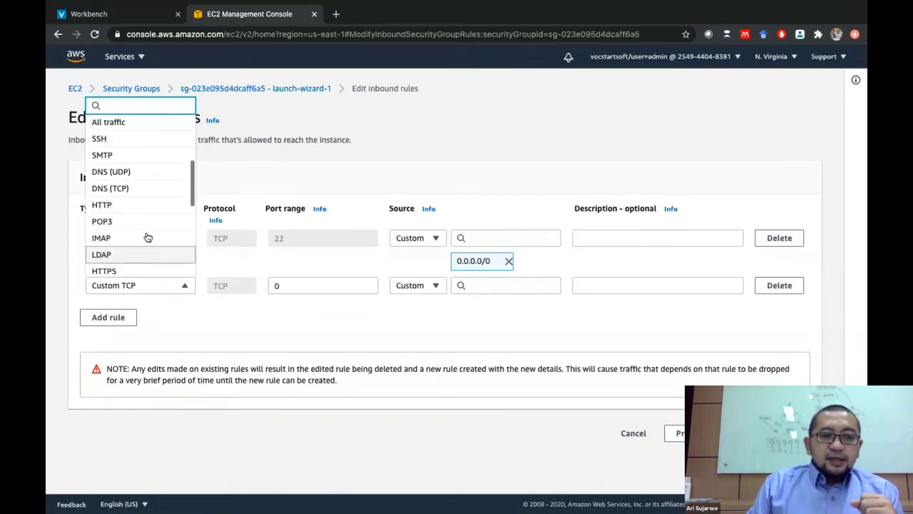
{"action": "left_click", "coordinate": [143, 213]}
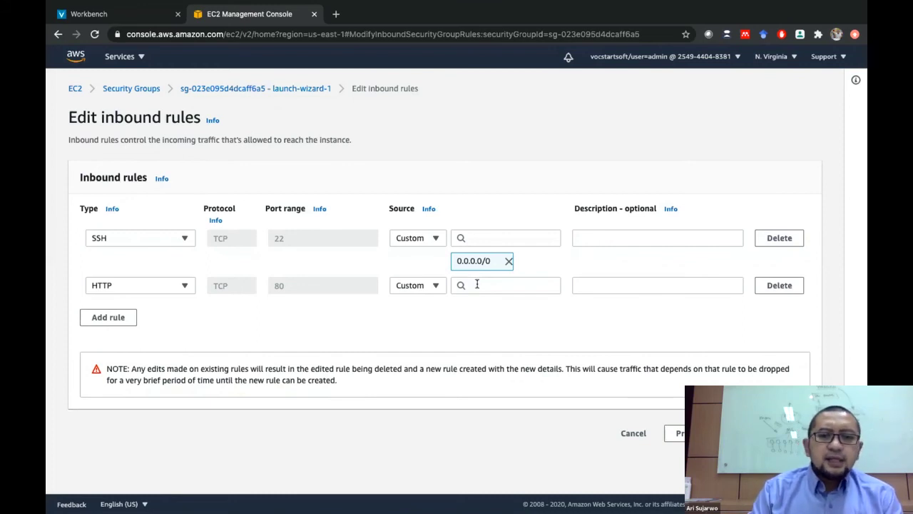
Step: Try My IP and Anywhere as the HTTP rule's source, reset it to Custom and look through the available source entries
{"action": "left_click", "coordinate": [476, 284]}
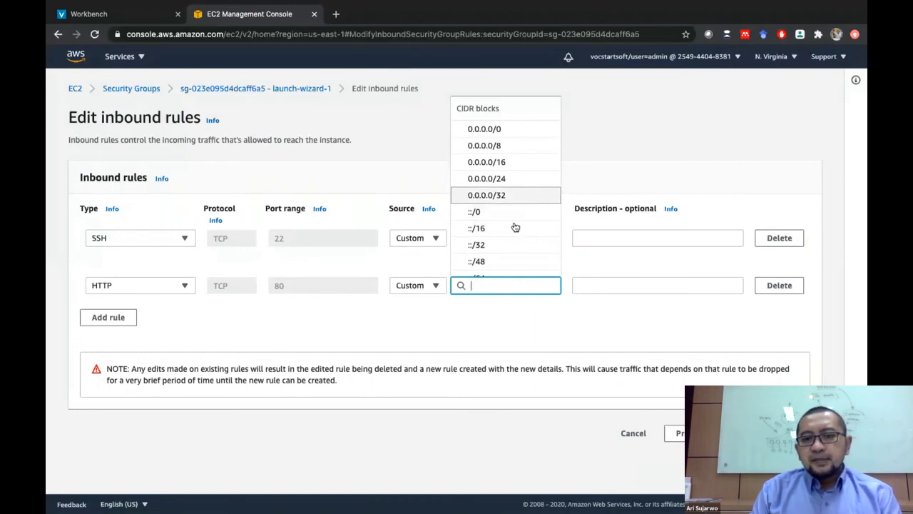
{"action": "left_click", "coordinate": [435, 286]}
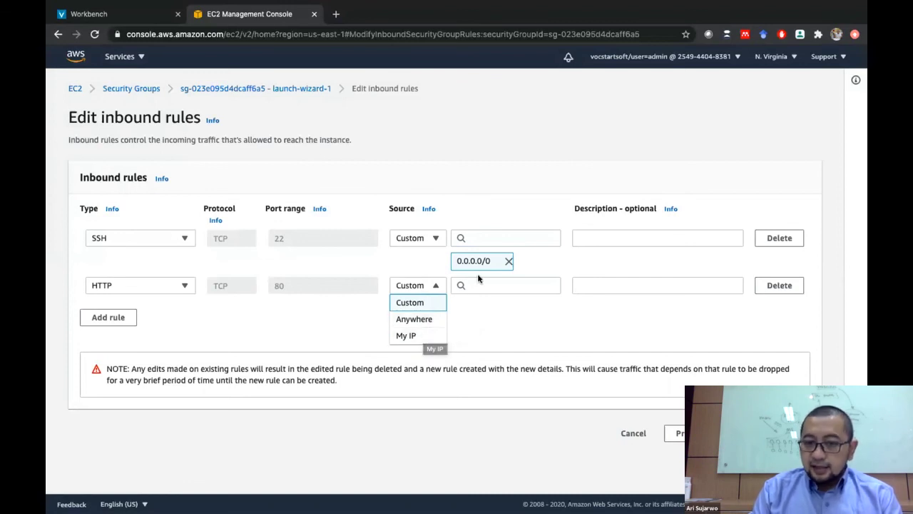
{"action": "left_click", "coordinate": [409, 342]}
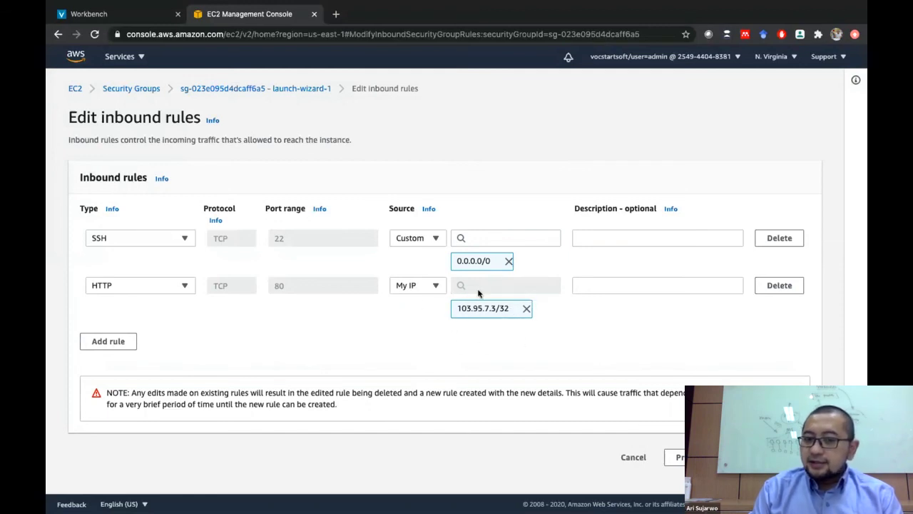
{"action": "left_click", "coordinate": [527, 309]}
{"action": "left_click", "coordinate": [436, 285]}
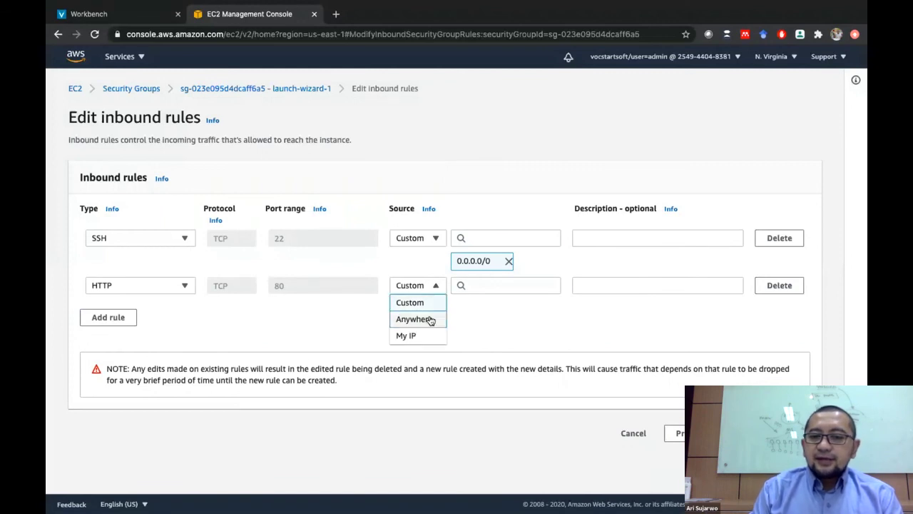
{"action": "left_click", "coordinate": [430, 319]}
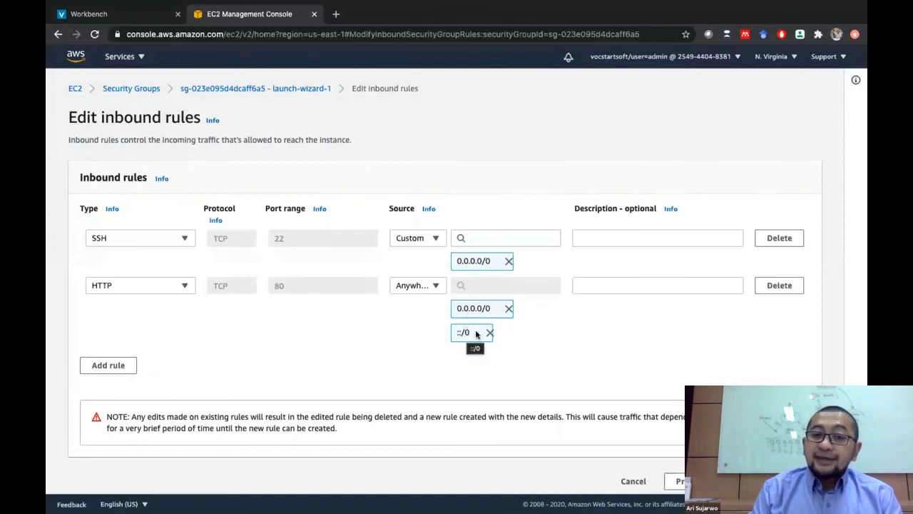
{"action": "left_click", "coordinate": [435, 287]}
{"action": "left_click", "coordinate": [431, 302]}
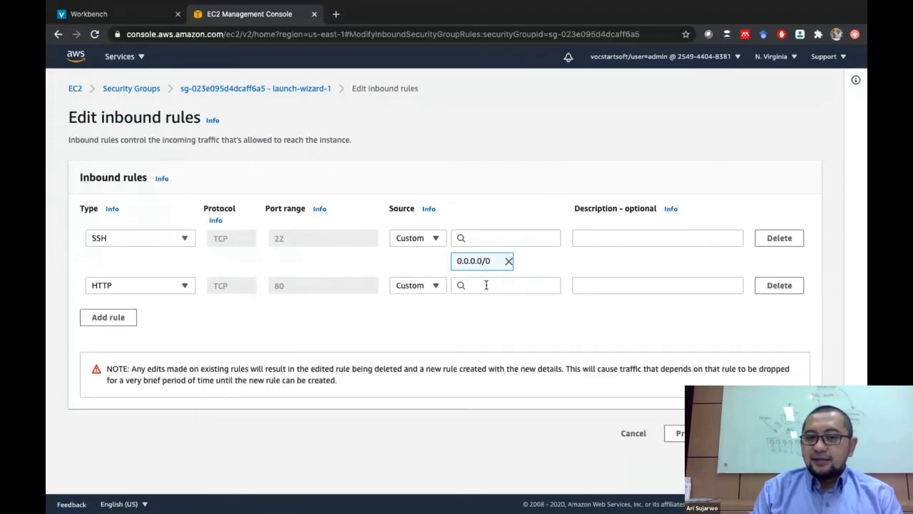
{"action": "left_click", "coordinate": [486, 285]}
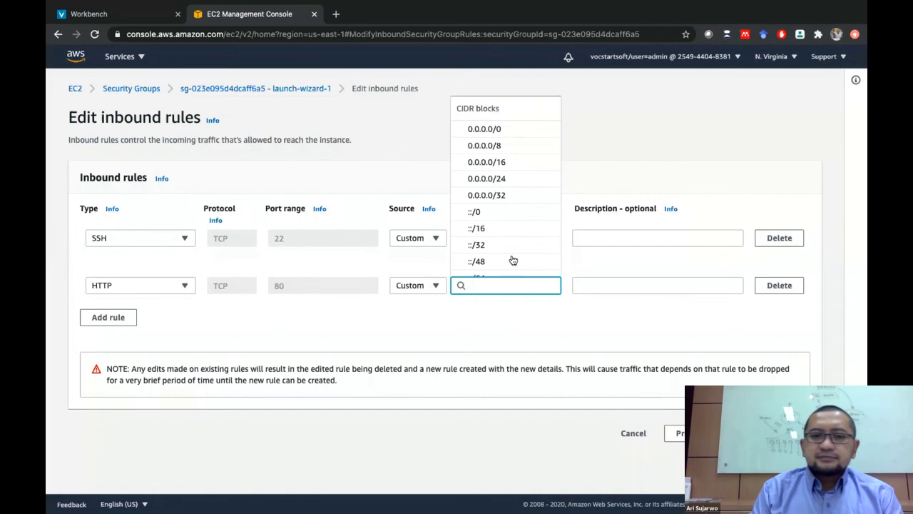
{"action": "scroll", "coordinate": [514, 249], "scroll_direction": "down", "scroll_amount": 3}
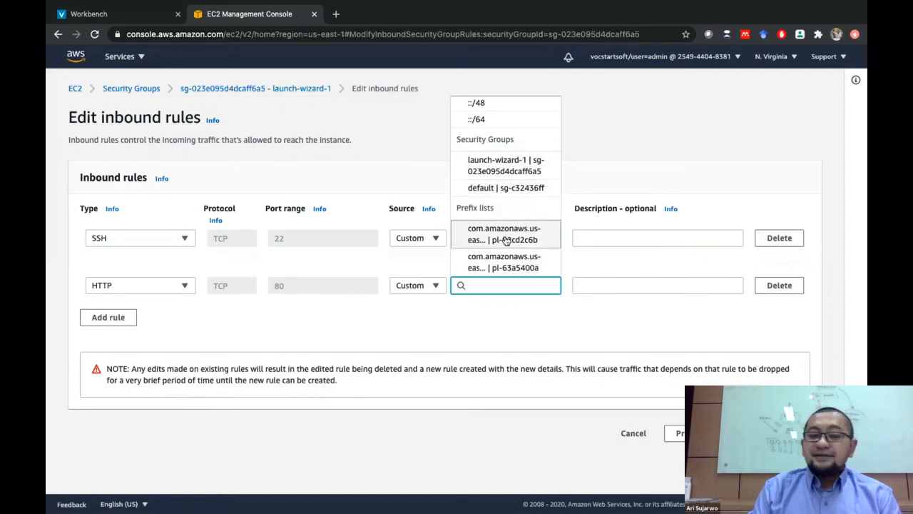
{"action": "left_click", "coordinate": [479, 311]}
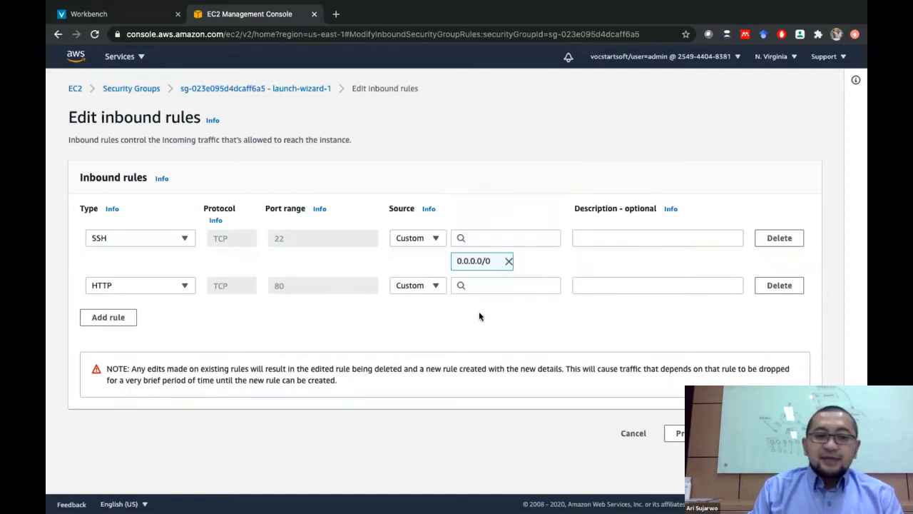
Step: Set the HTTP rule's source to Anywhere and save the inbound rules
{"action": "left_click", "coordinate": [428, 285]}
{"action": "left_click", "coordinate": [423, 319]}
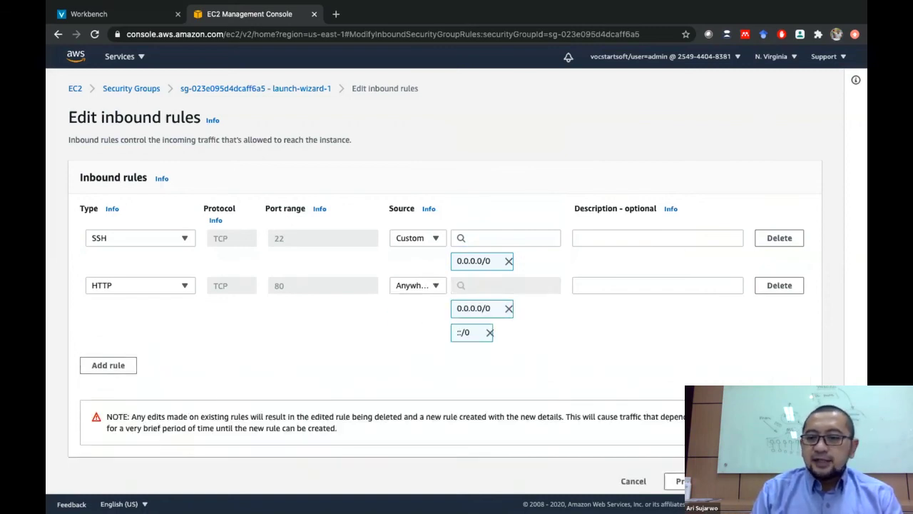
{"action": "left_click", "coordinate": [792, 481]}
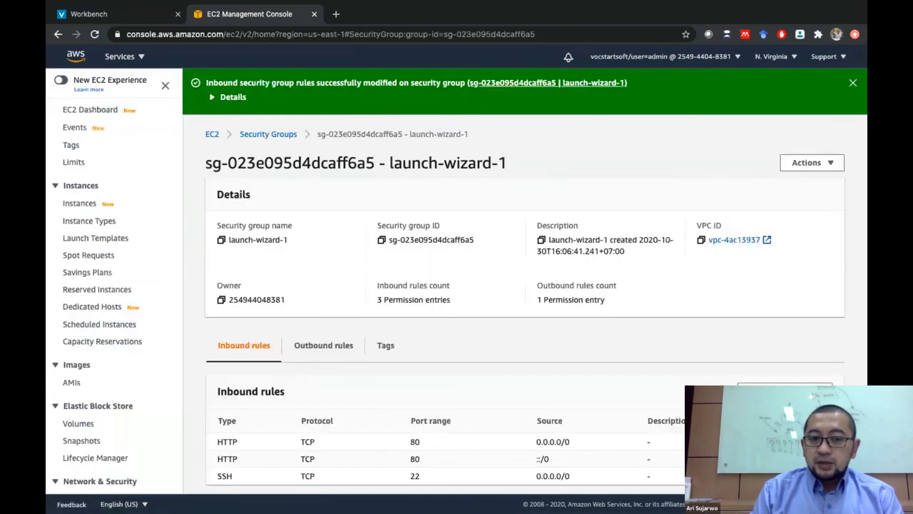
Step: Reopen launch-wizard-1's inbound rules for editing and add a new rule of type HTTPS
{"action": "scroll", "coordinate": [533, 496], "scroll_direction": "down", "scroll_amount": 1}
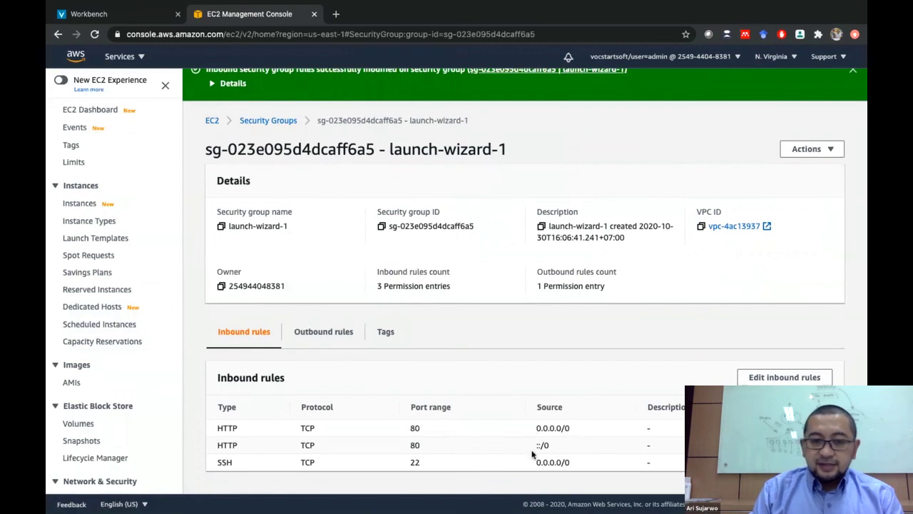
{"action": "left_click", "coordinate": [785, 378]}
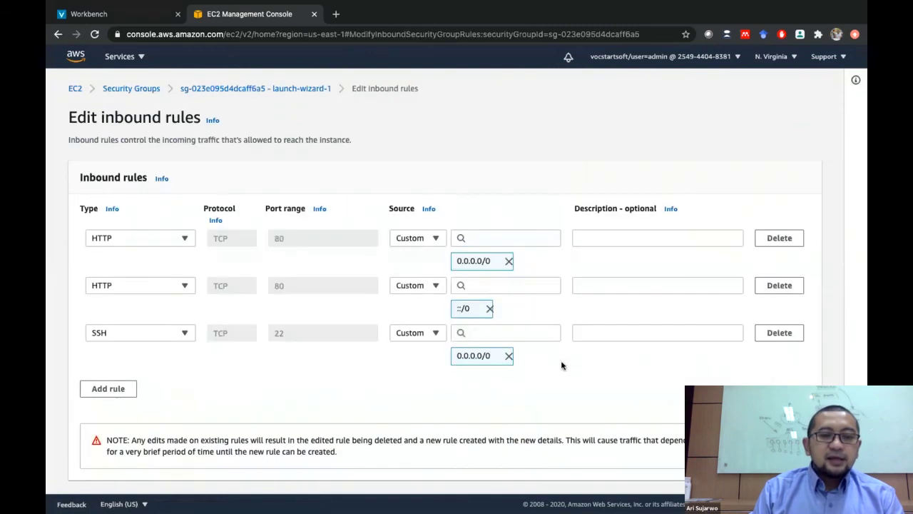
{"action": "left_click", "coordinate": [84, 391]}
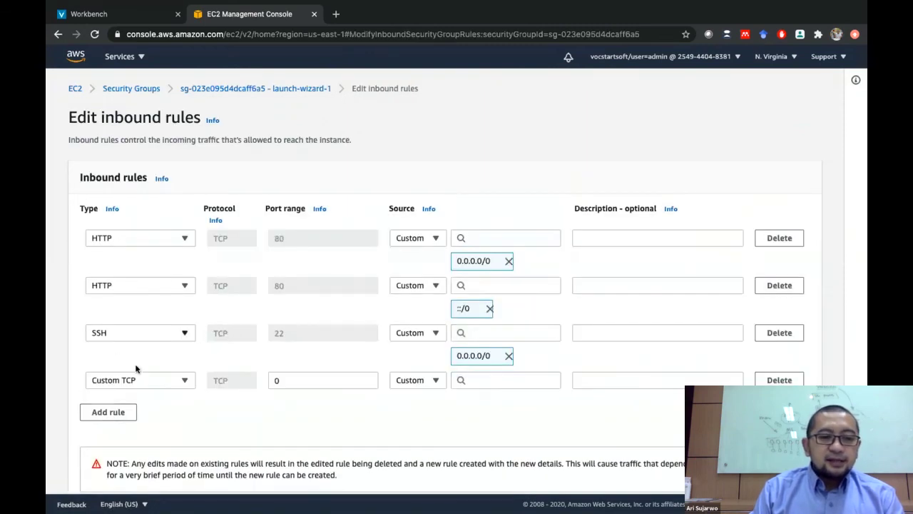
{"action": "left_click", "coordinate": [142, 377]}
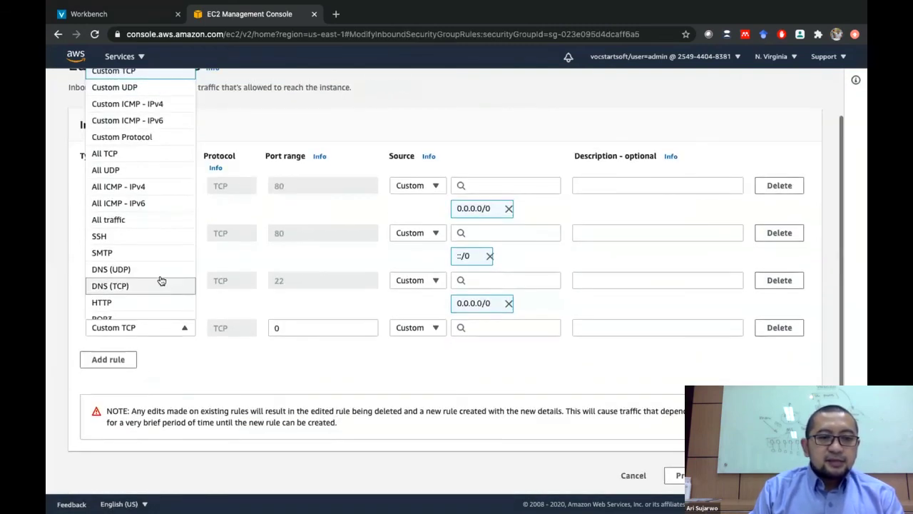
{"action": "scroll", "coordinate": [160, 280], "scroll_direction": "down", "scroll_amount": 2}
{"action": "scroll", "coordinate": [143, 274], "scroll_direction": "down", "scroll_amount": 2}
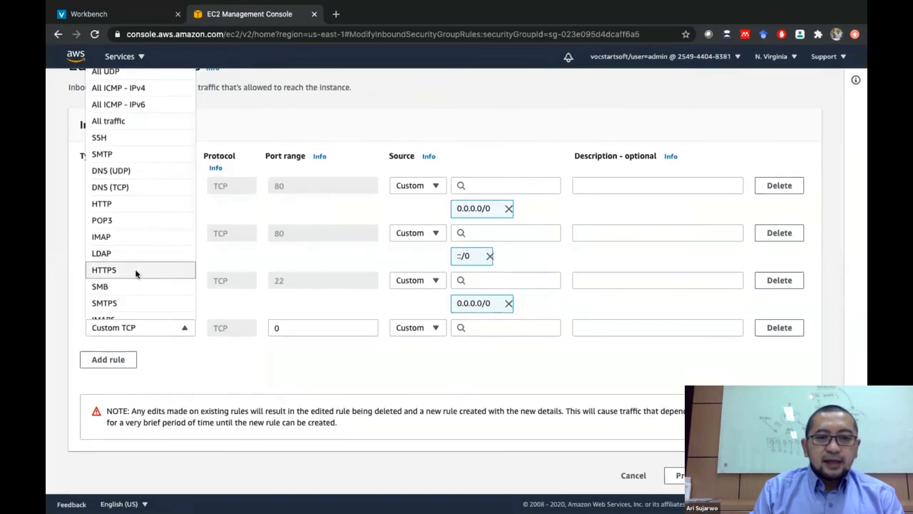
{"action": "left_click", "coordinate": [135, 272]}
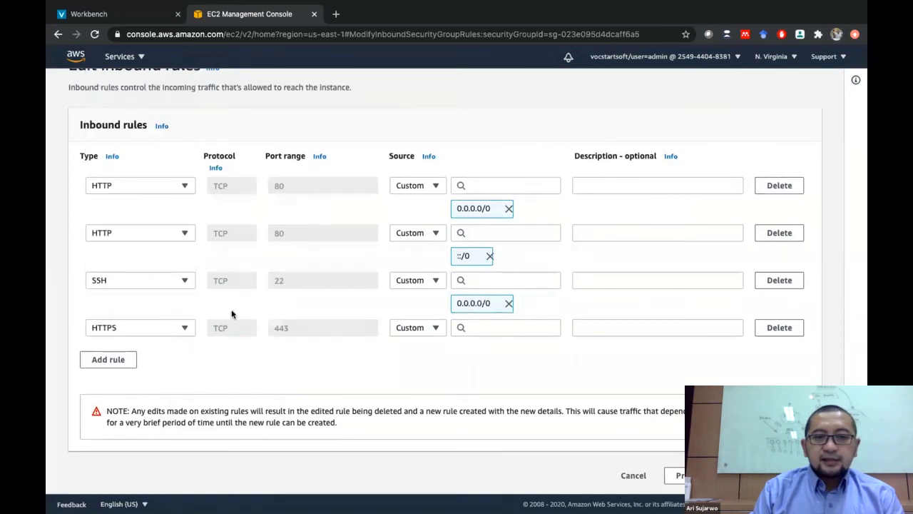
Step: Set the HTTPS rule's source to Anywhere and save the inbound rules
{"action": "left_click", "coordinate": [437, 328]}
{"action": "left_click", "coordinate": [428, 364]}
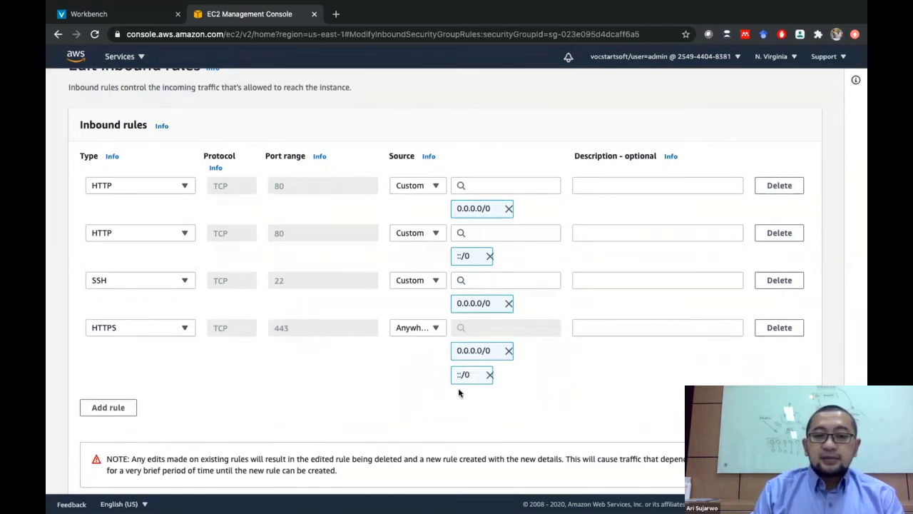
{"action": "scroll", "coordinate": [458, 391], "scroll_direction": "down", "scroll_amount": 1}
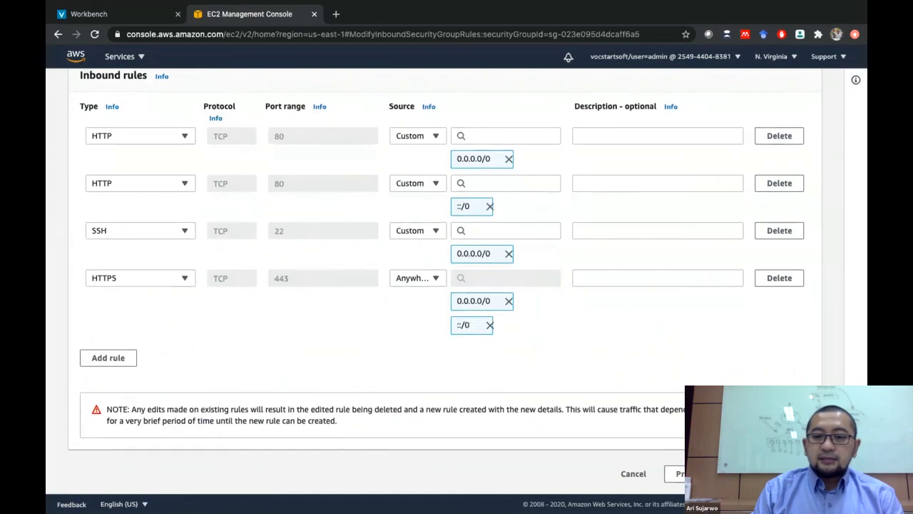
{"action": "left_click", "coordinate": [792, 473]}
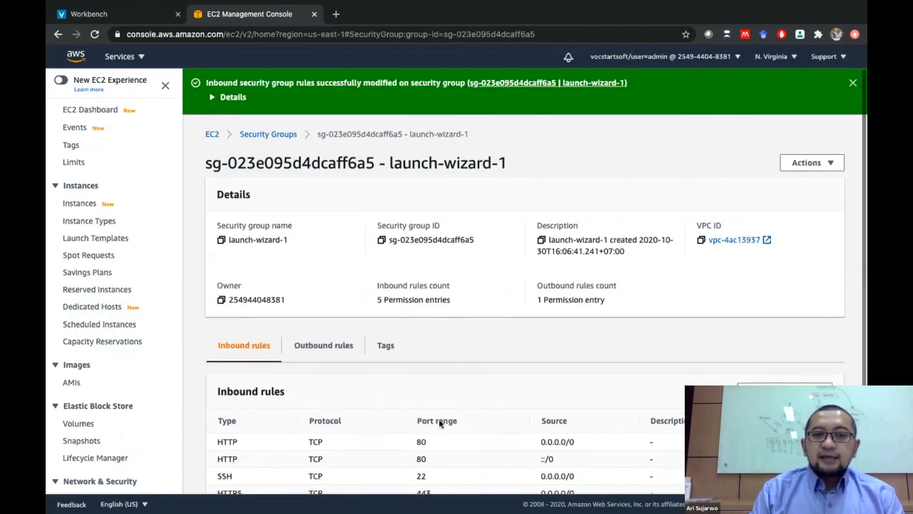
Step: Return from the launch-wizard-1 security group to the EC2 dashboard
{"action": "left_click", "coordinate": [213, 136]}
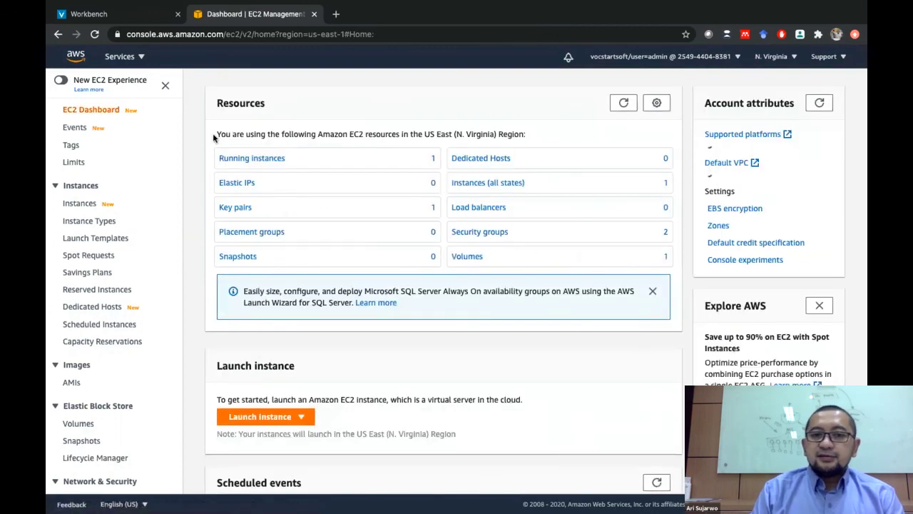